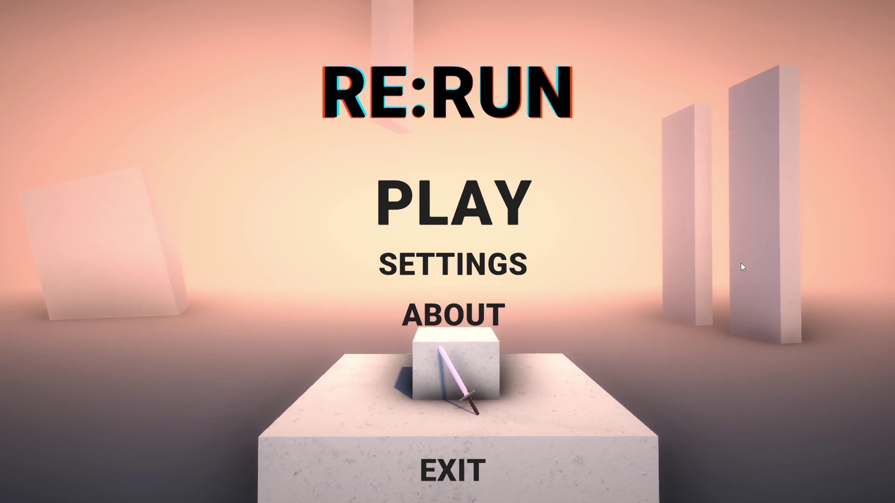
Play the first level through to the goal, finishing in 00:39:159.
left_click(507, 171)
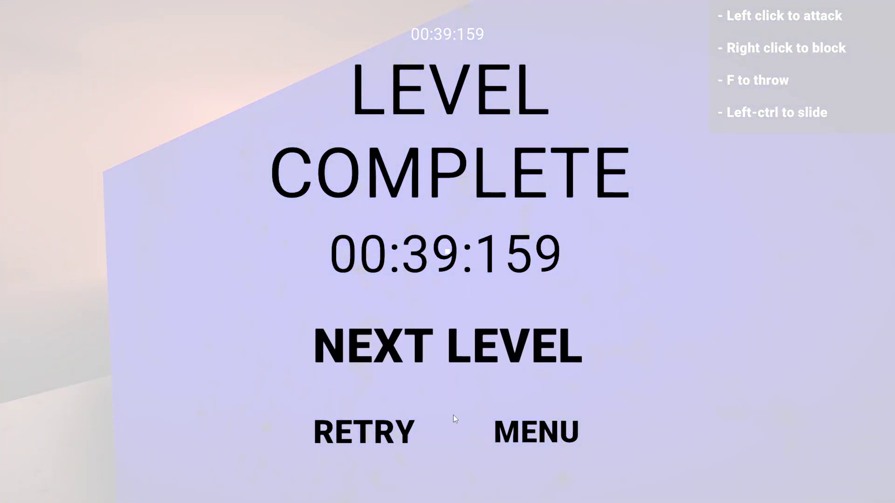
Retry the level from the start, with the timer restarting near 00:01:651.
left_click(391, 433)
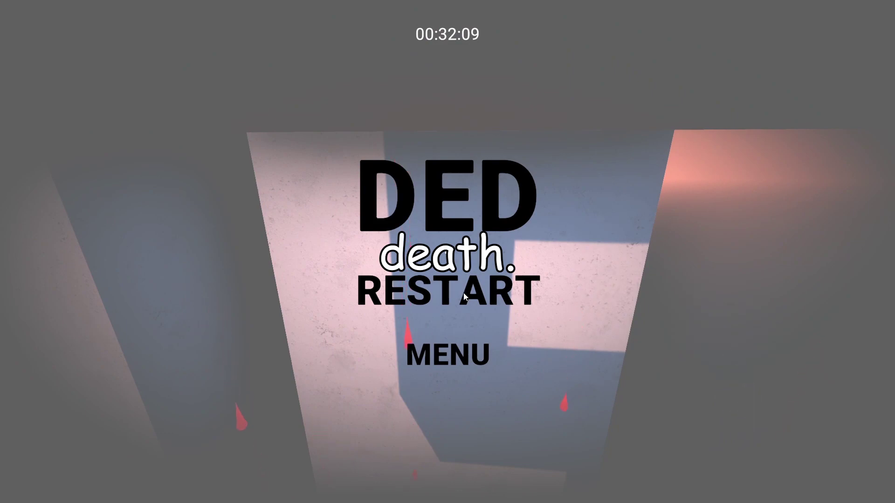
Restart after the spike-trap death and kill the red enemy with repeated sword strikes.
left_click(464, 297)
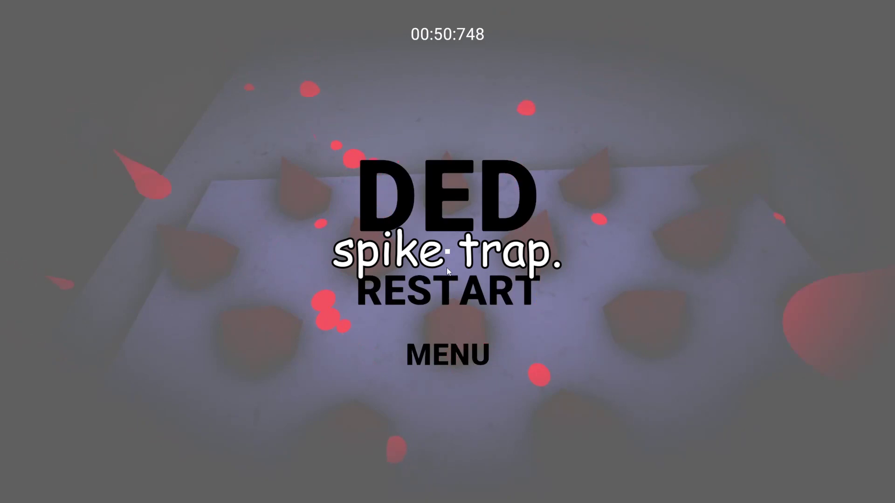
left_click(447, 280)
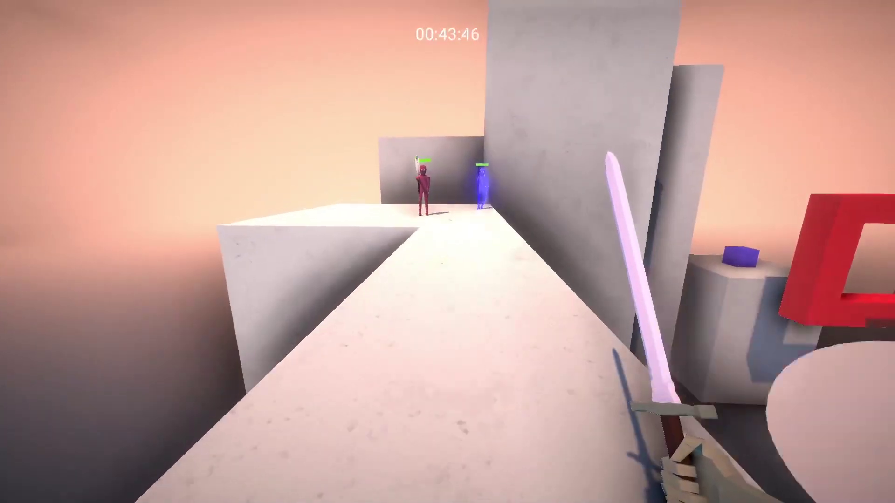
left_click(447, 252)
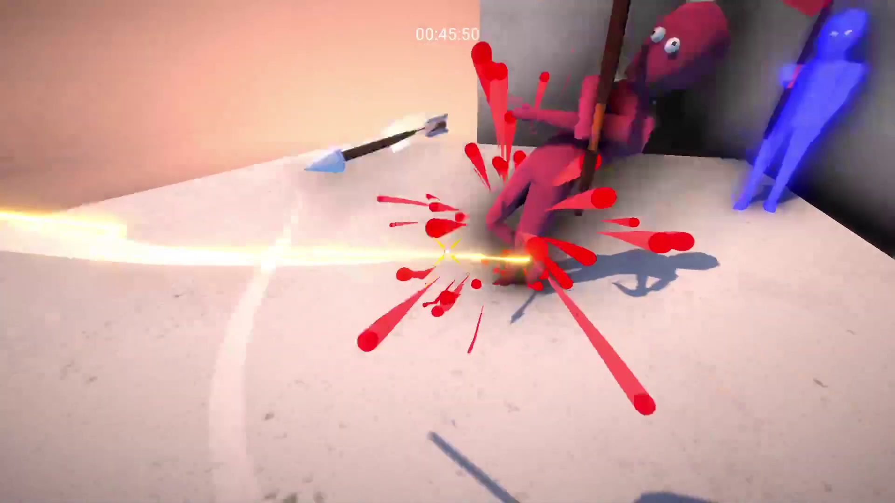
left_click(447, 252)
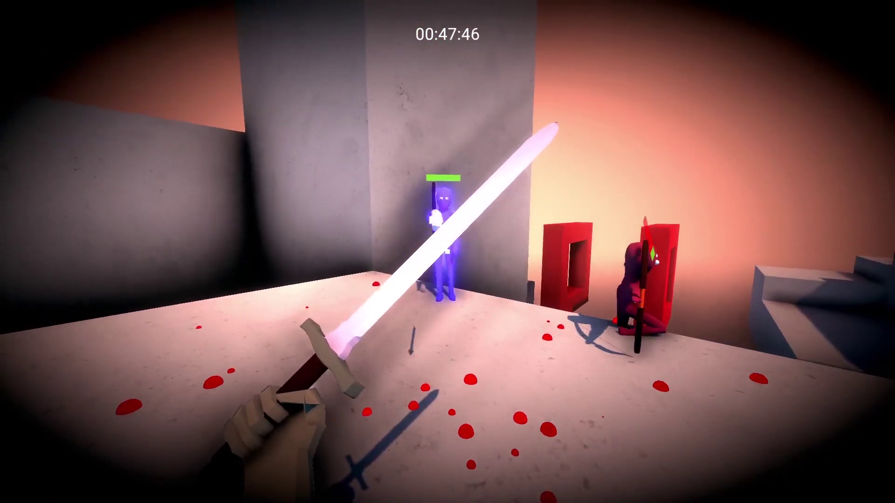
left_click(447, 251)
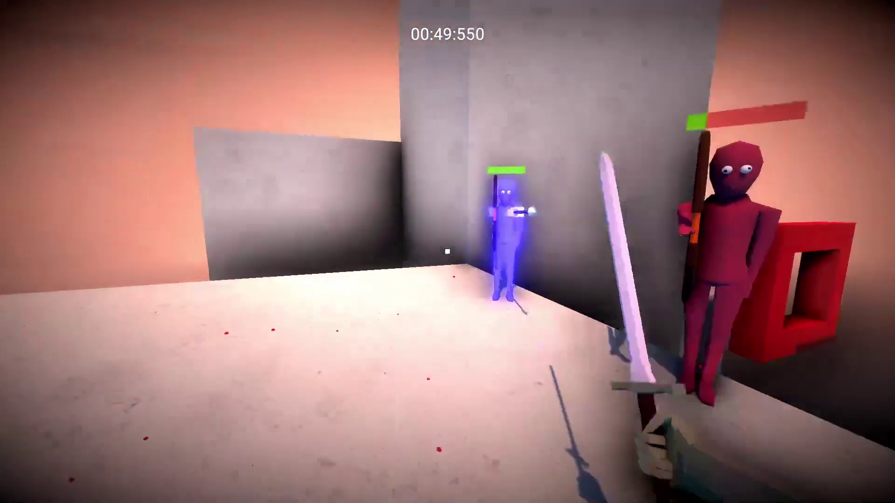
left_click(447, 251)
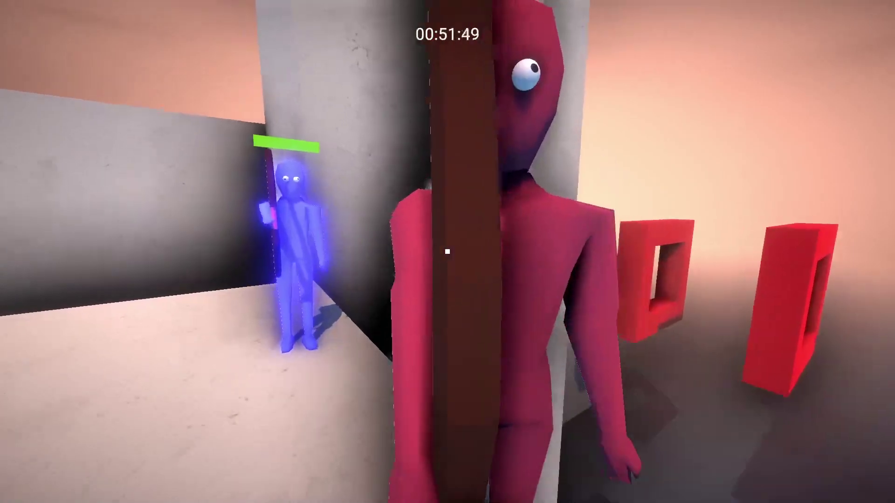
left_click(448, 251)
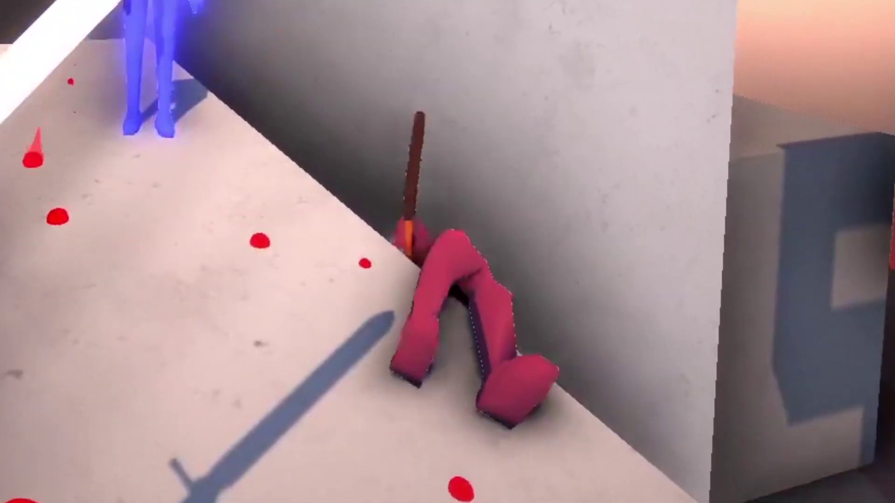
left_click(447, 251)
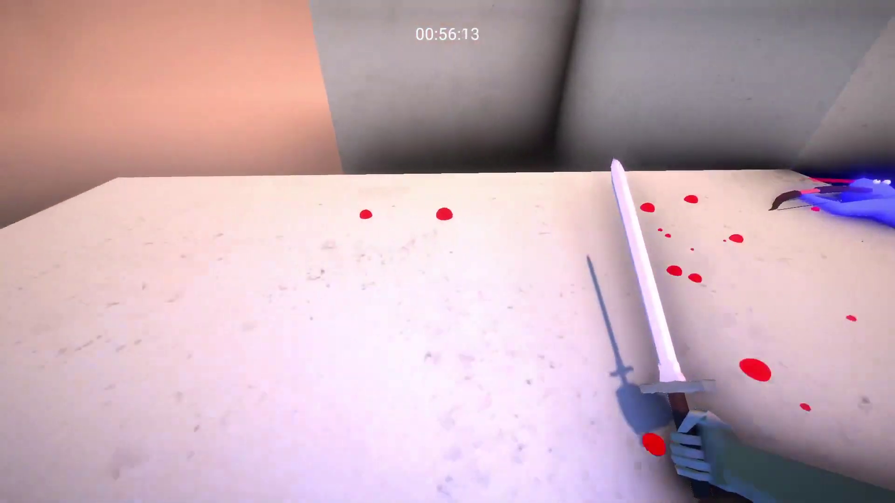
Run through the red gate and jump to the blue goal cube, finishing in 01:01:472.
key("w")
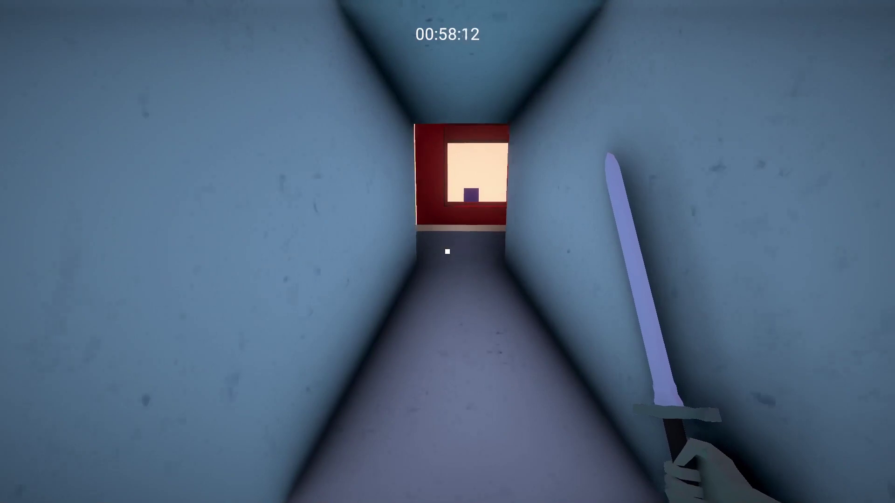
key("w")
key("space")
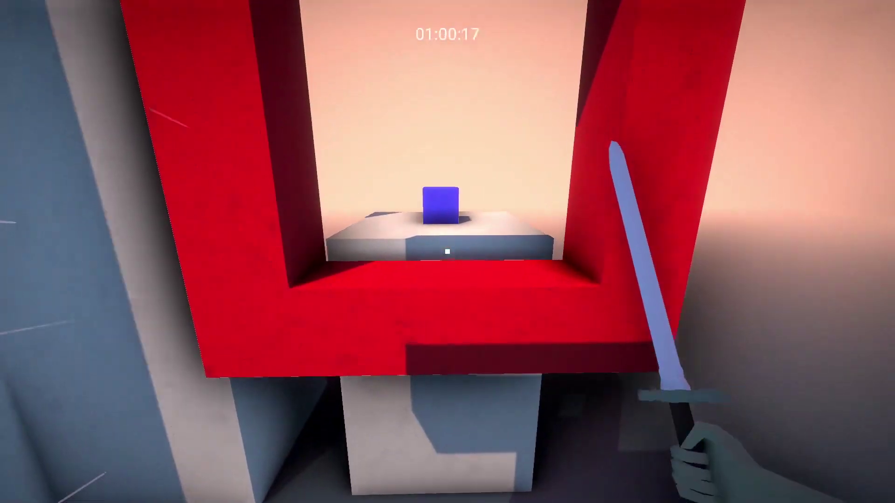
key("w")
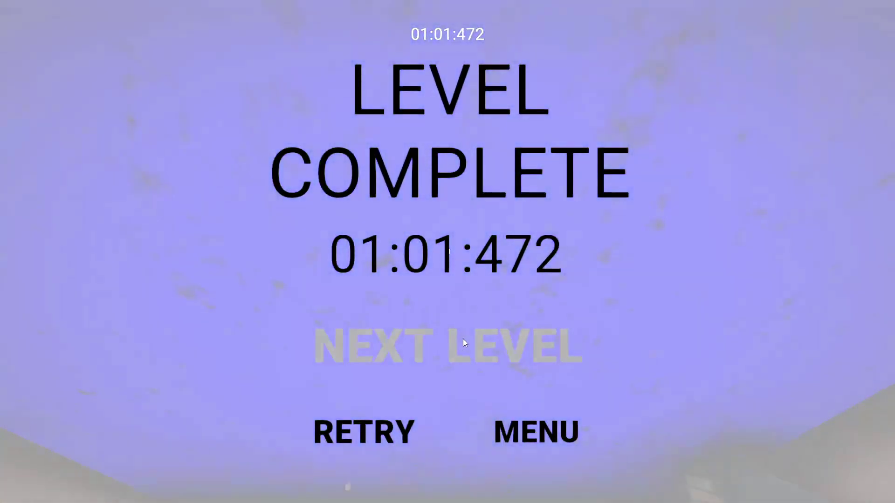
Advance to the next level, slay the blue enemy on the block, and reach the goal cube.
left_click(463, 339)
key("w")
left_click(447, 251)
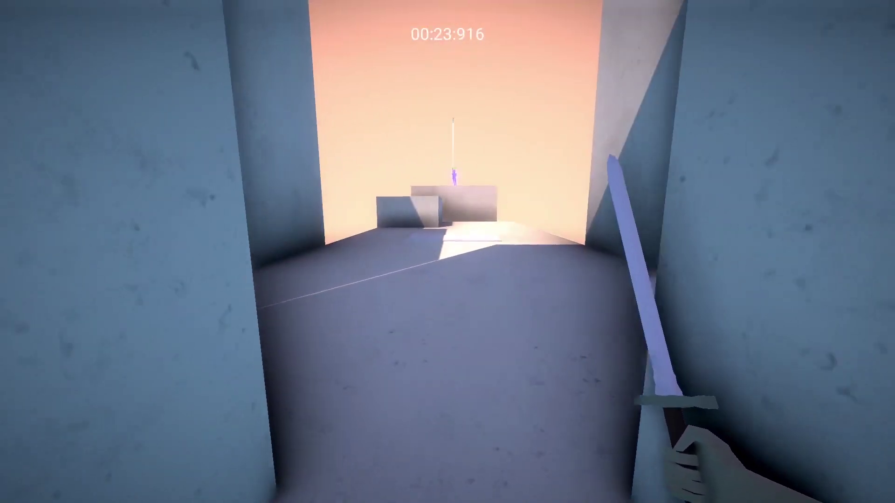
key("w")
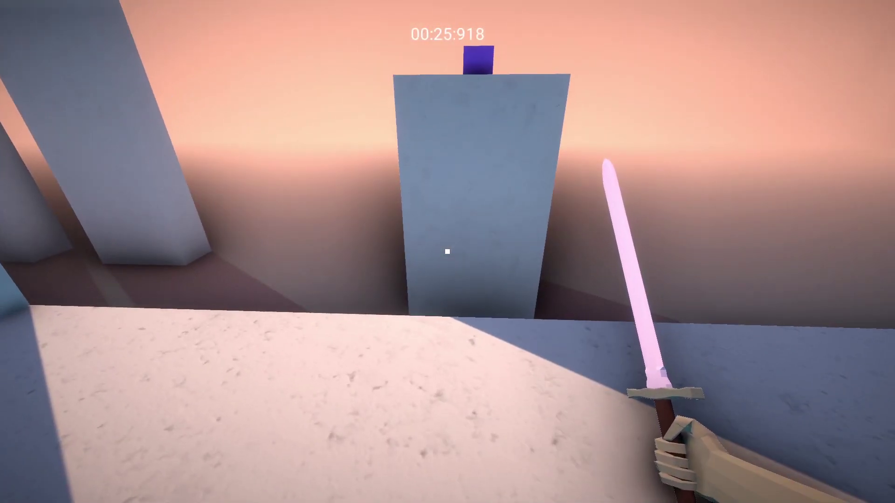
key("w")
key("w")
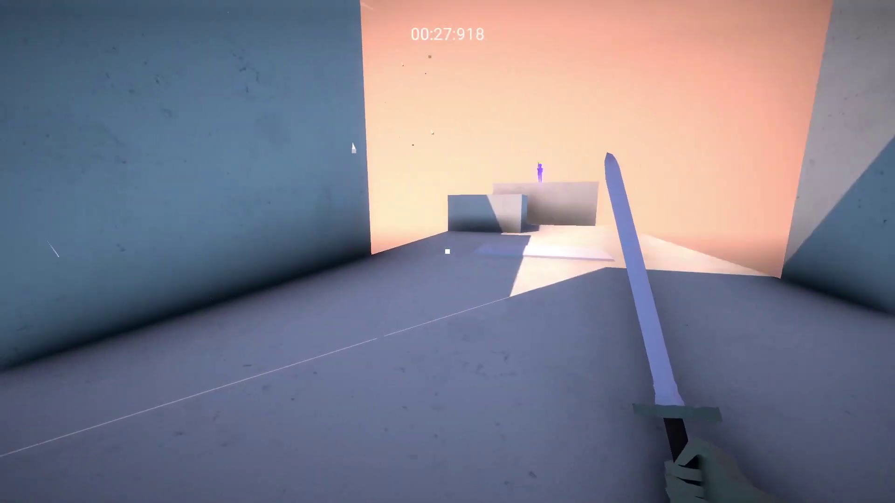
key("w")
key("w")
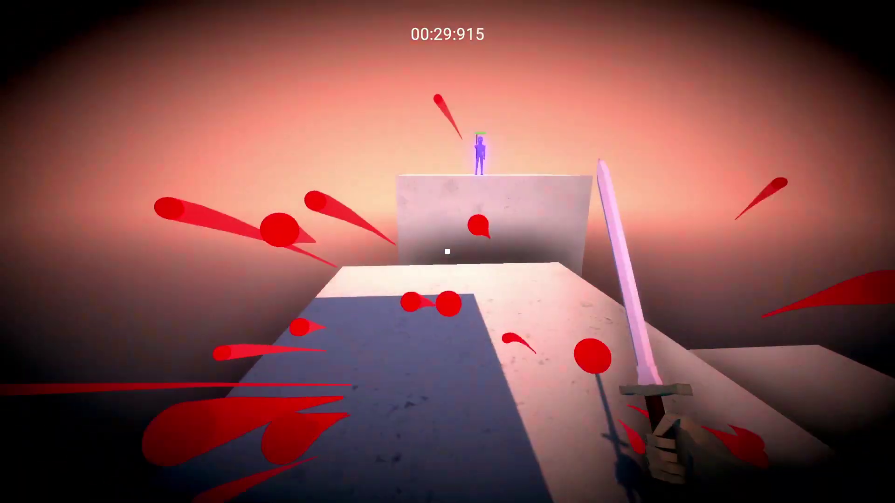
left_click(447, 252)
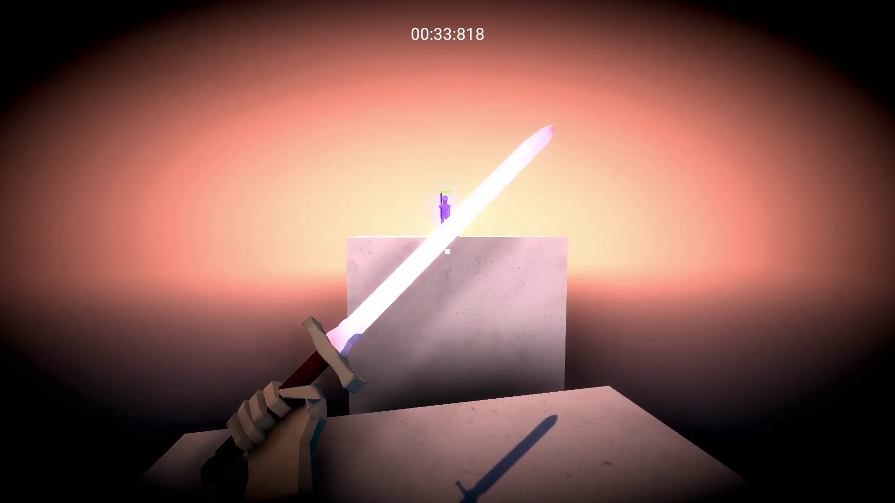
key("w")
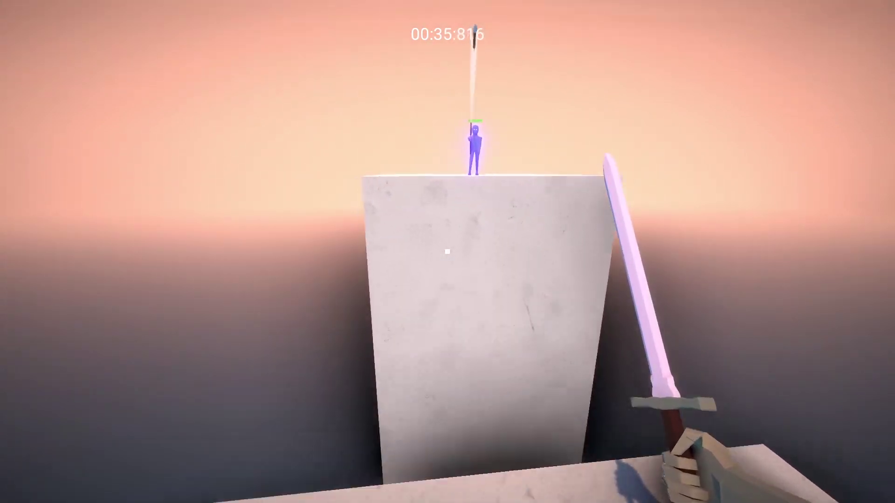
key("w")
left_click(447, 252)
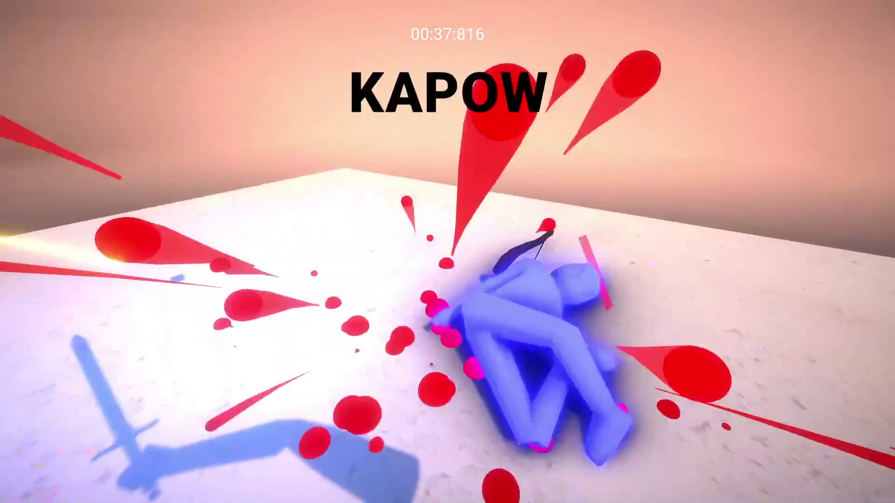
key("w")
key("w")
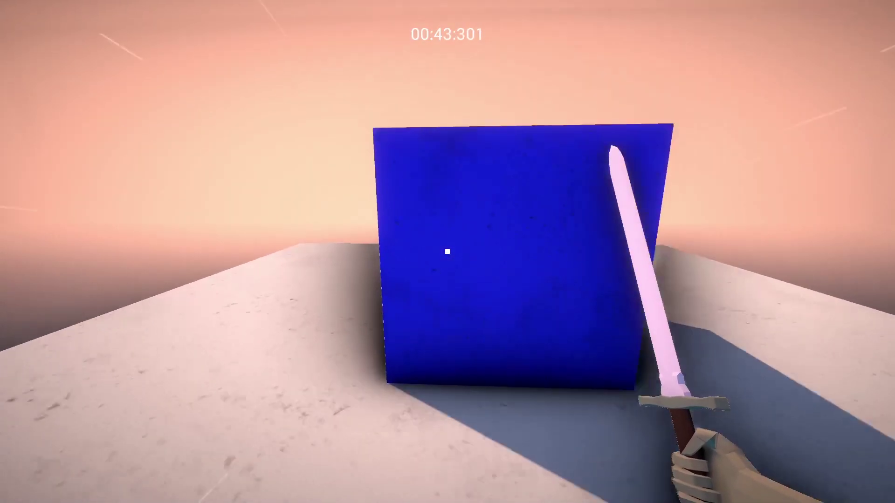
Start the following level and kill the blue and purple enemies on the platform.
left_click(448, 346)
left_click(448, 251)
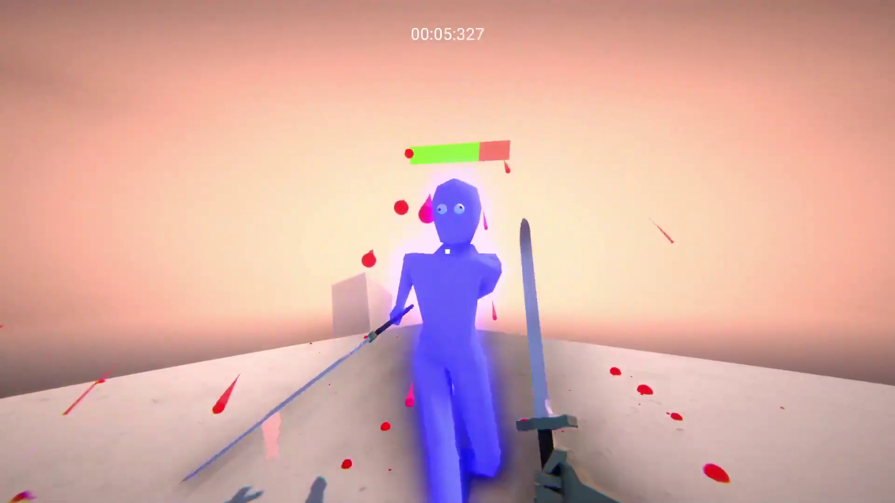
left_click(448, 252)
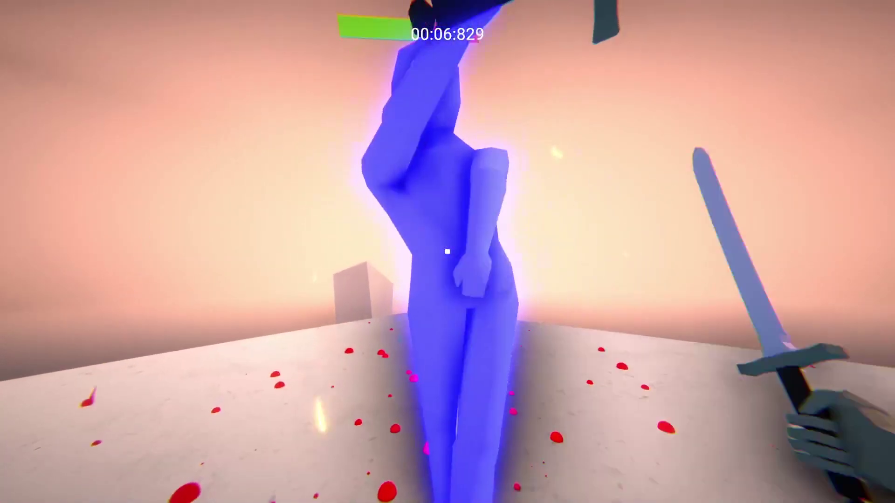
left_click(447, 252)
left_click(448, 252)
key("w")
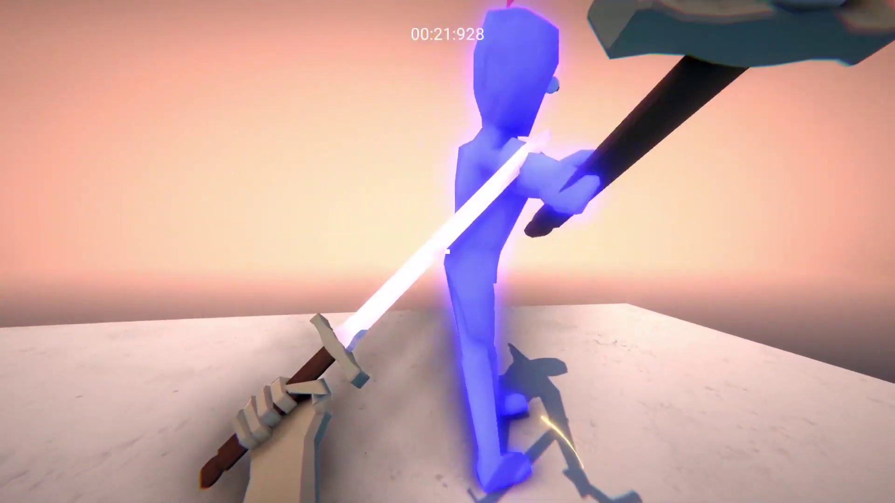
key("s")
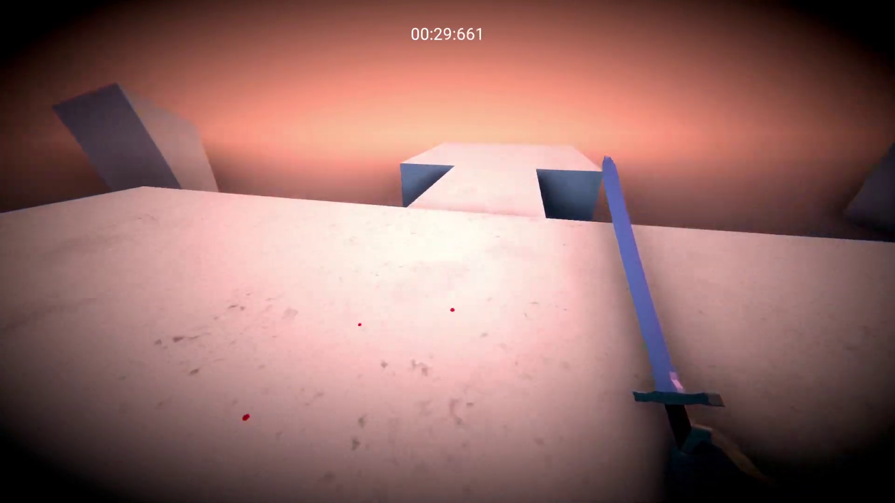
key("w")
left_click(447, 252)
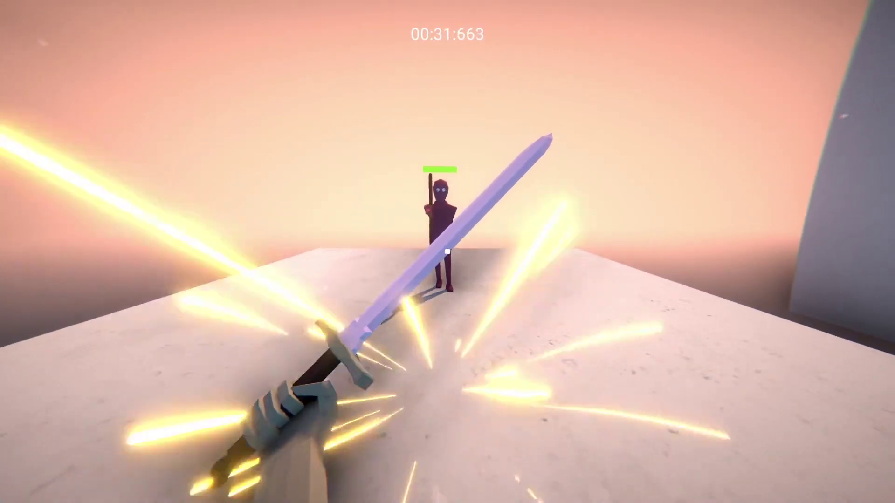
left_click(448, 252)
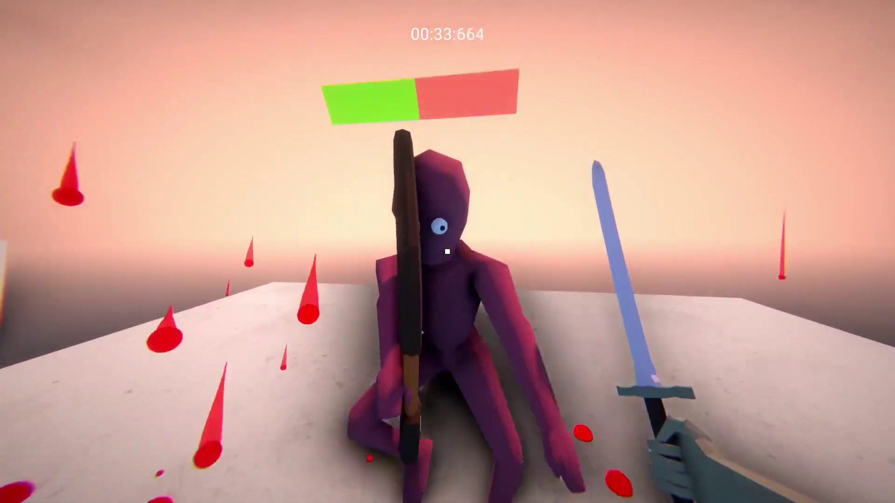
left_click(447, 251)
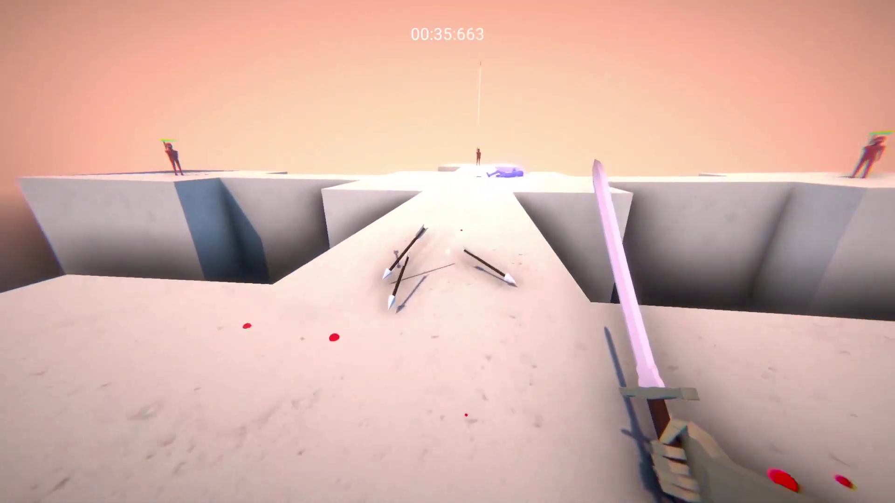
Cross the branching bridges, throwing the sword at enemies, and reach the blue cube.
key("w")
key("w")
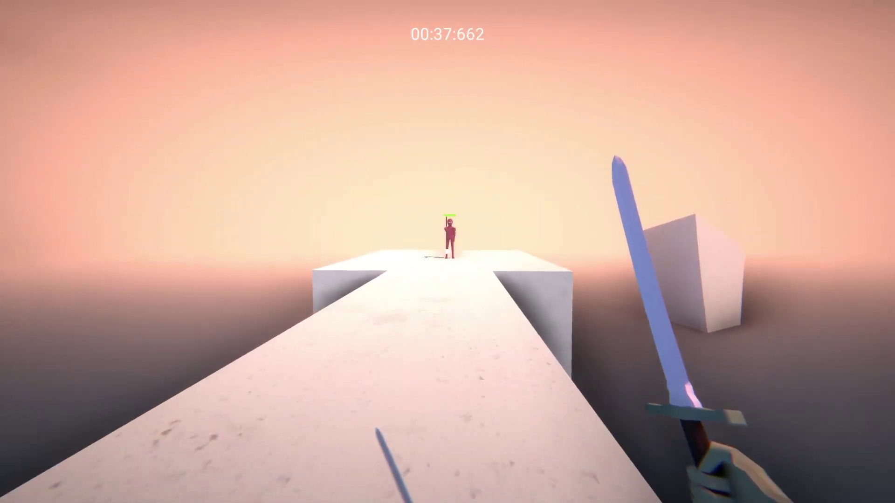
left_click(447, 252)
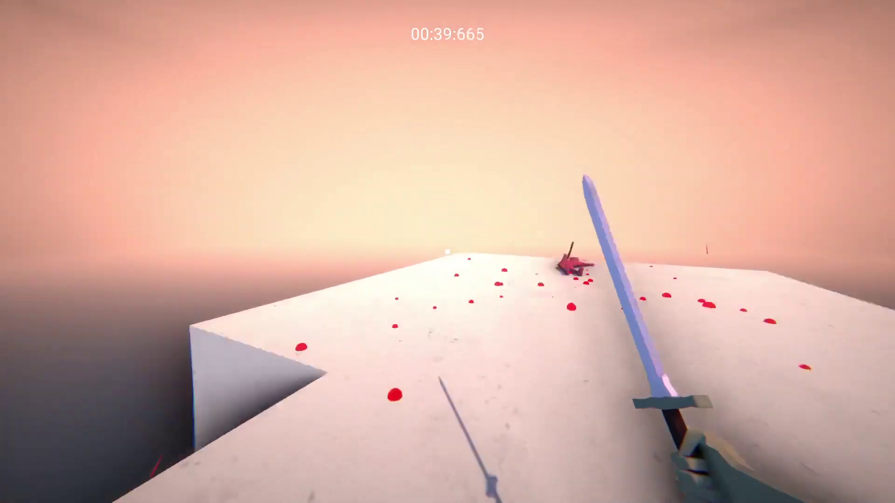
key("w")
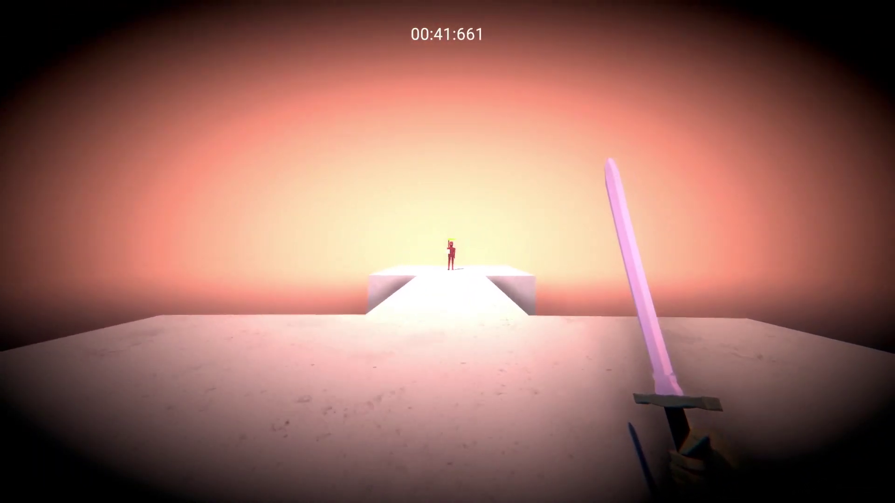
key("w")
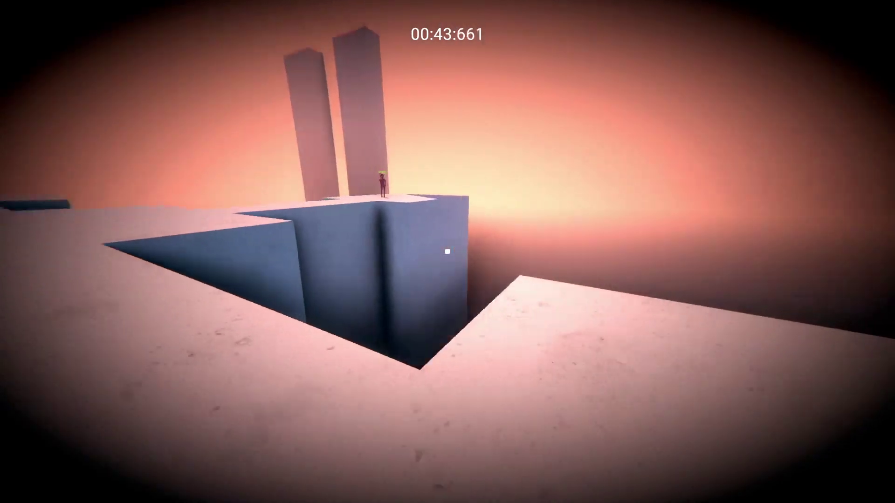
key("w")
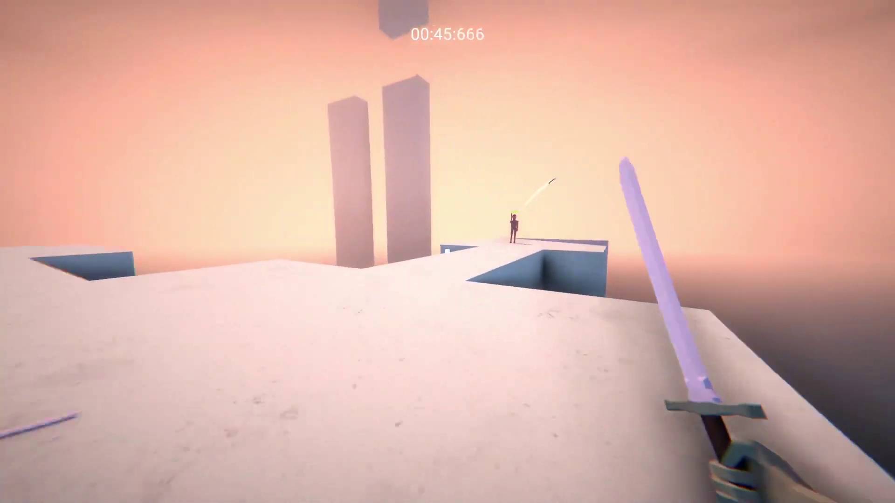
left_click(447, 252)
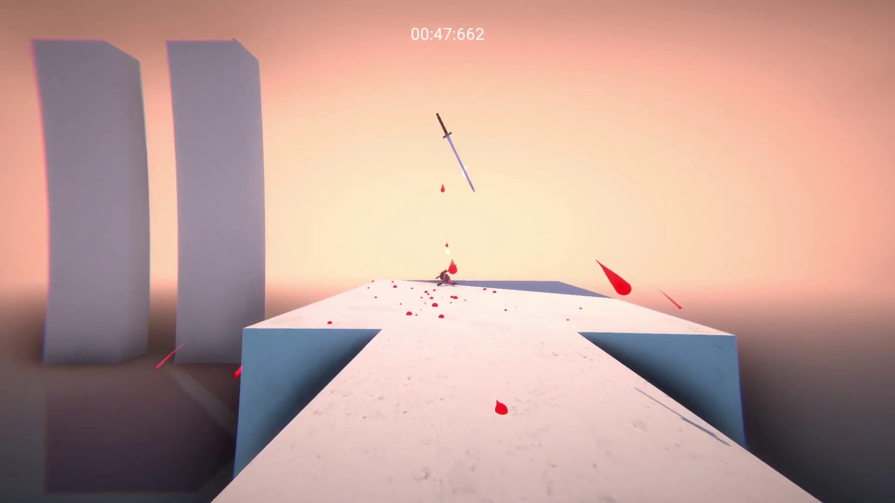
key("w")
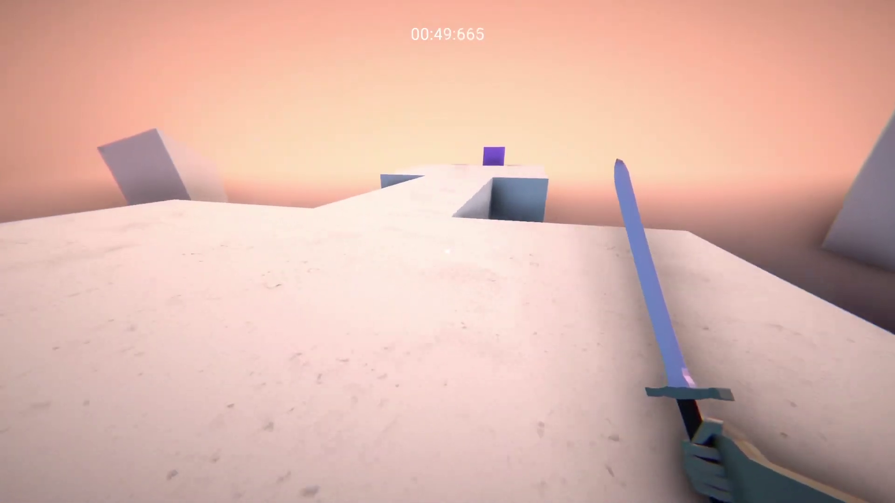
key("w")
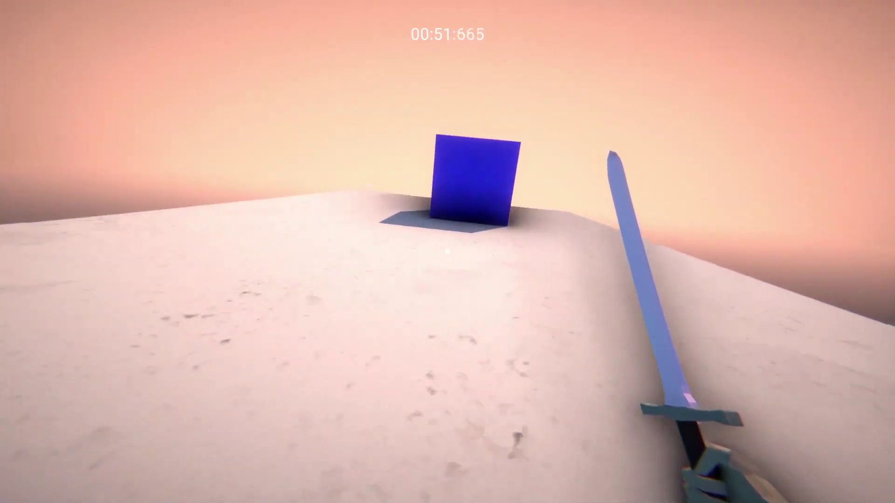
key("w")
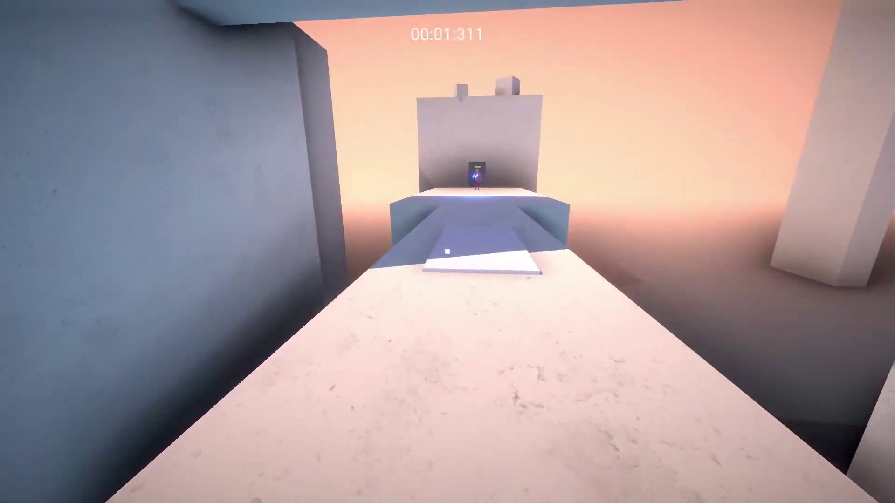
Grab the sword and fight the enemy on the elevated walkway.
key("w")
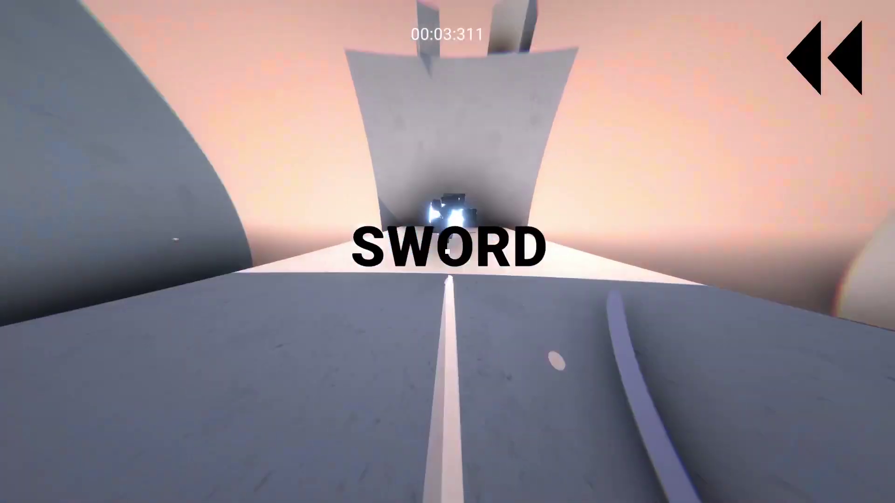
key("w")
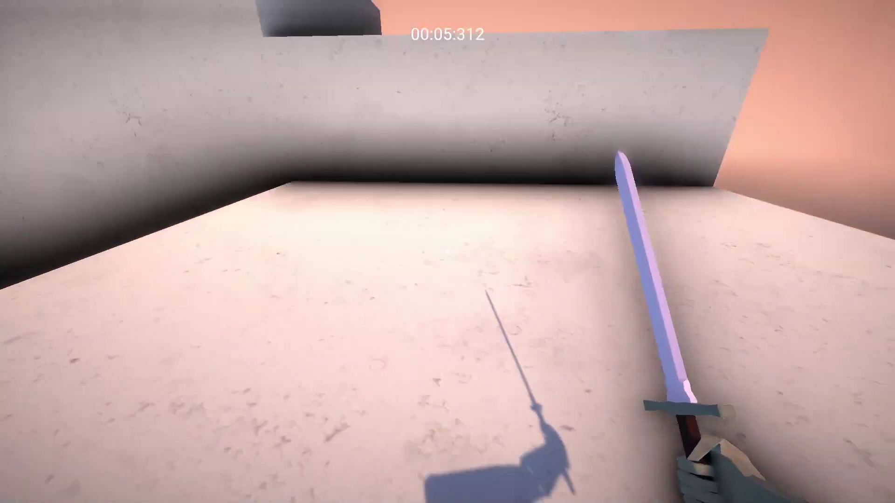
key("w")
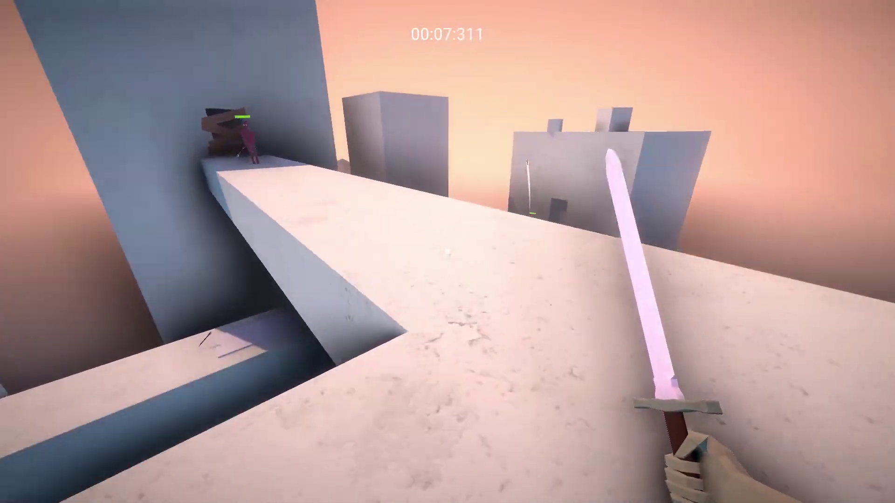
key("w")
key("w")
left_click(448, 252)
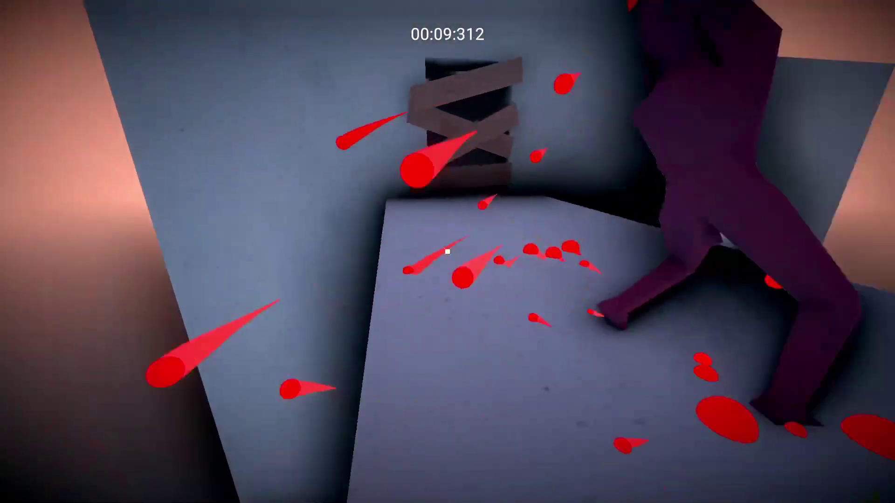
key("w")
Restart after dying, slash the enemies by the wall, and slam onto the one below.
left_click(448, 292)
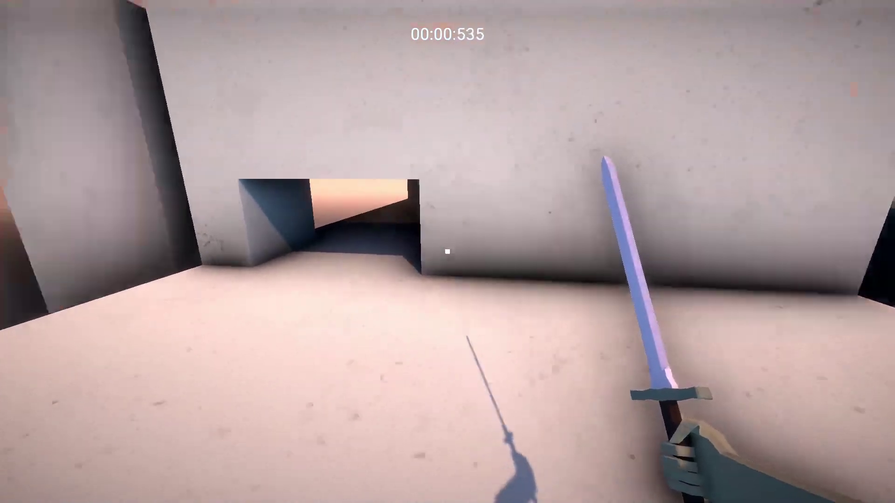
key("w")
left_click(447, 252)
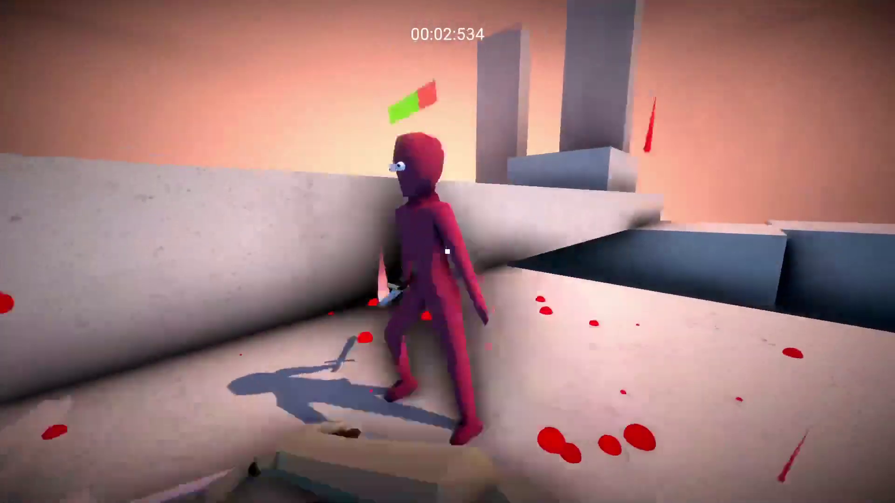
left_click(448, 251)
key("w")
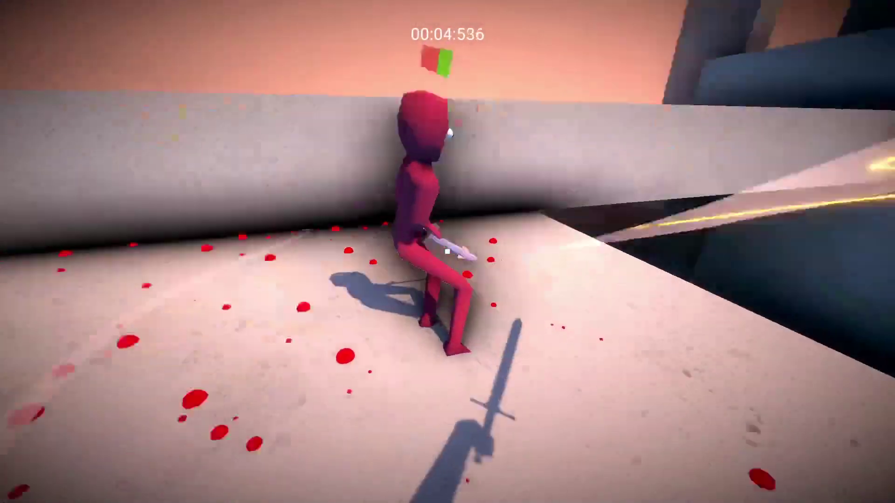
left_click(448, 252)
key("w")
left_click(447, 252)
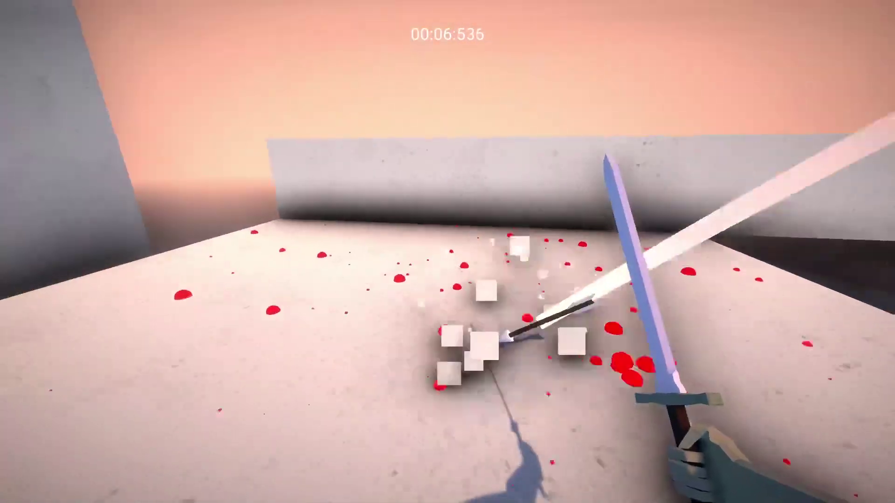
key("w")
key("w")
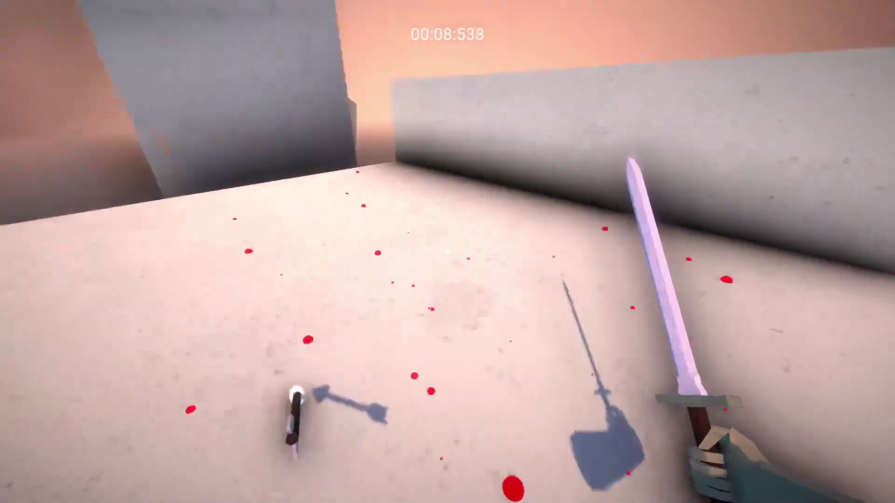
Advance along the ledge toward the purple enemy.
key("w")
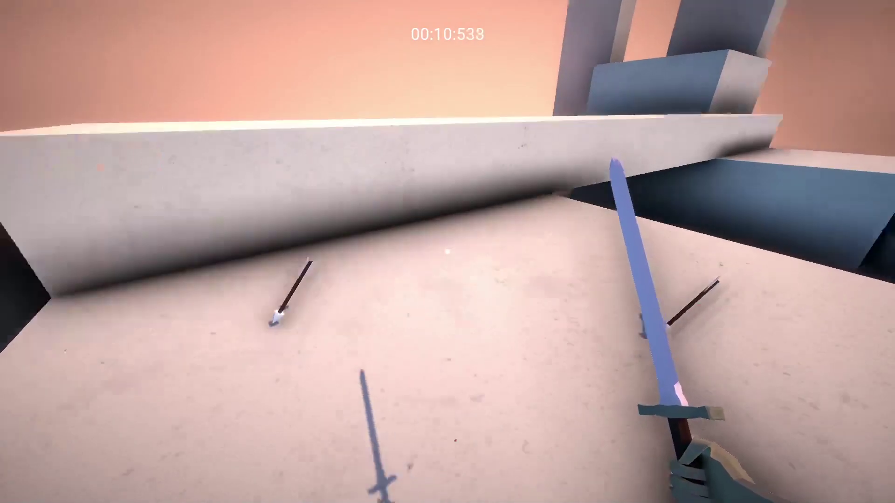
key("w")
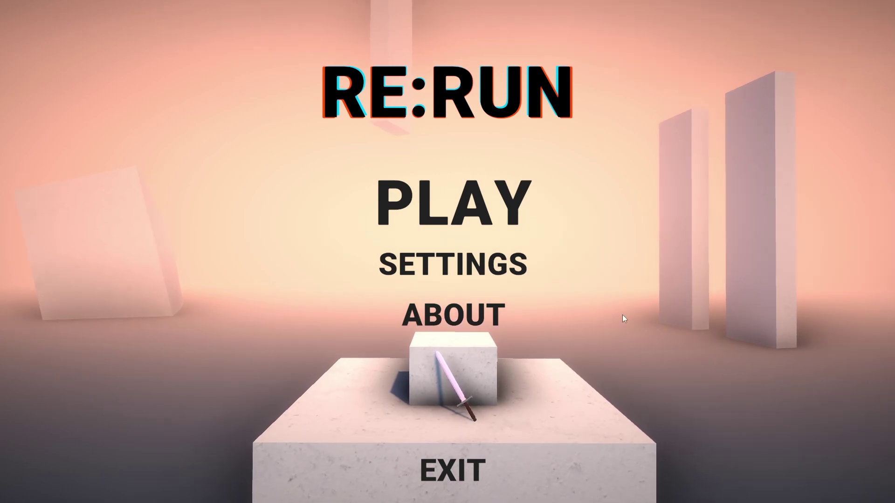
Open the level-select grid showing best times for LEVEL0 through LEVEL10.
left_click(480, 189)
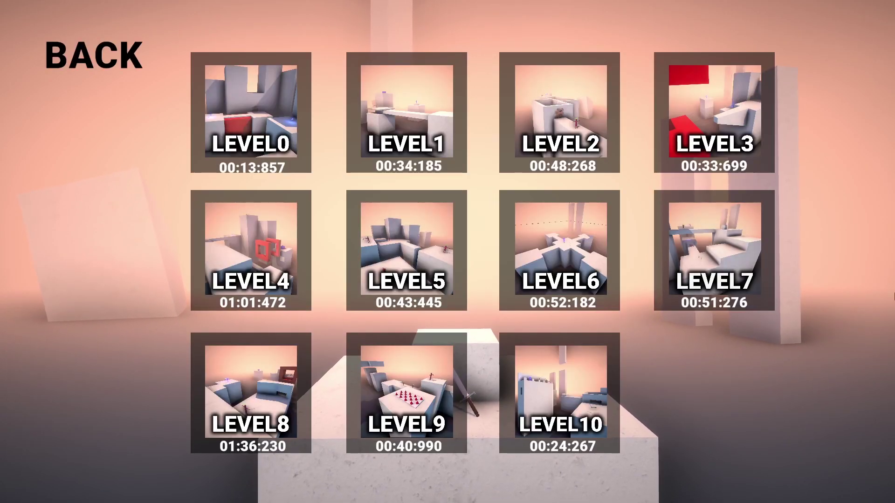